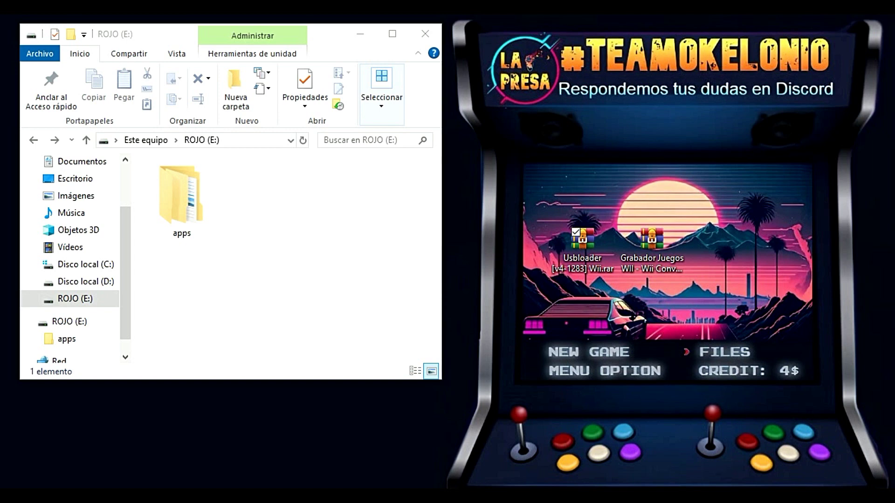
Step: Delete the usbloader_gx folder from the apps folder on drive ROJO (E:)
{"action": "left_click", "coordinate": [200, 198]}
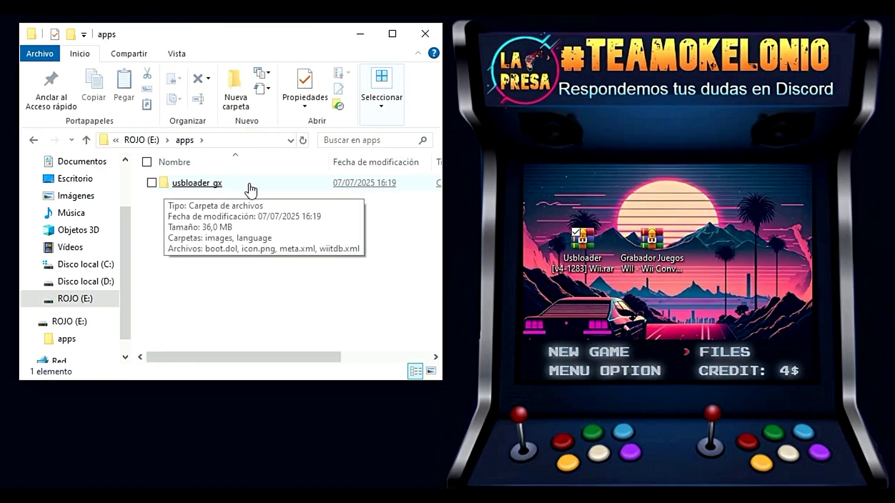
{"action": "right_click", "coordinate": [207, 186]}
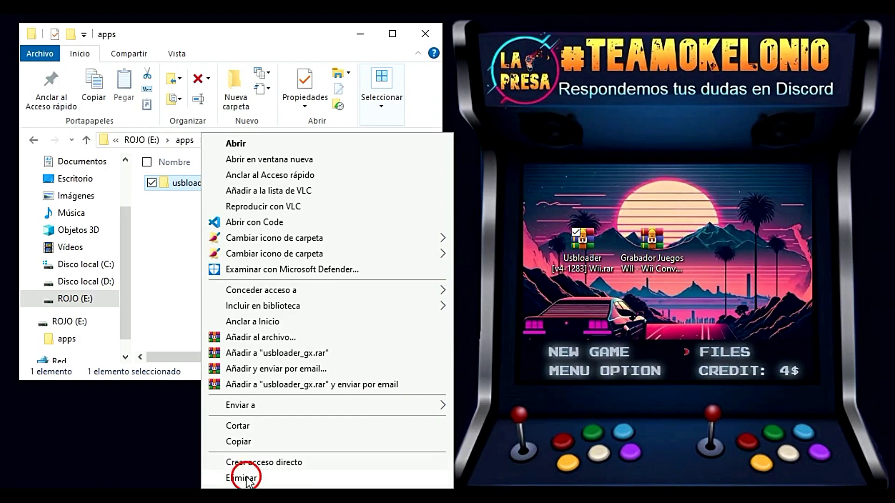
{"action": "left_click", "coordinate": [247, 479]}
{"action": "left_click", "coordinate": [453, 332]}
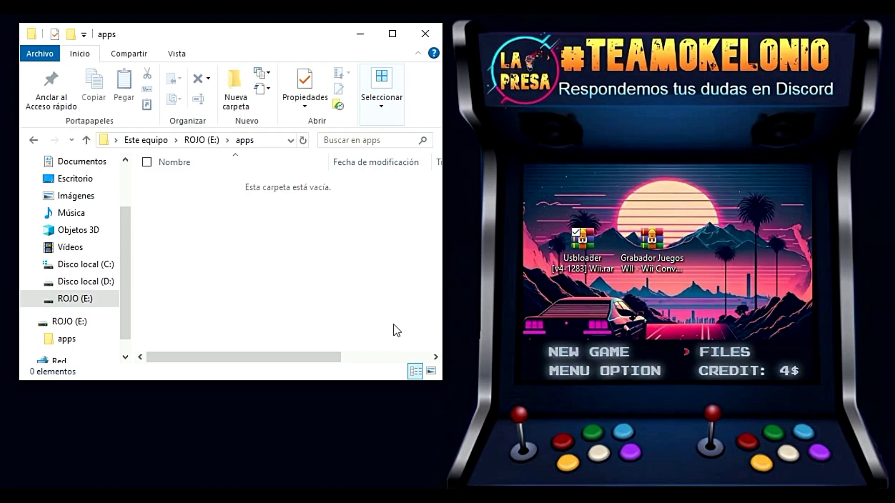
Step: Extract the contents of Usbloader [v4-1283] Wii.rar to the root of drive ROJO (E:)
{"action": "key", "text": "BackSpace"}
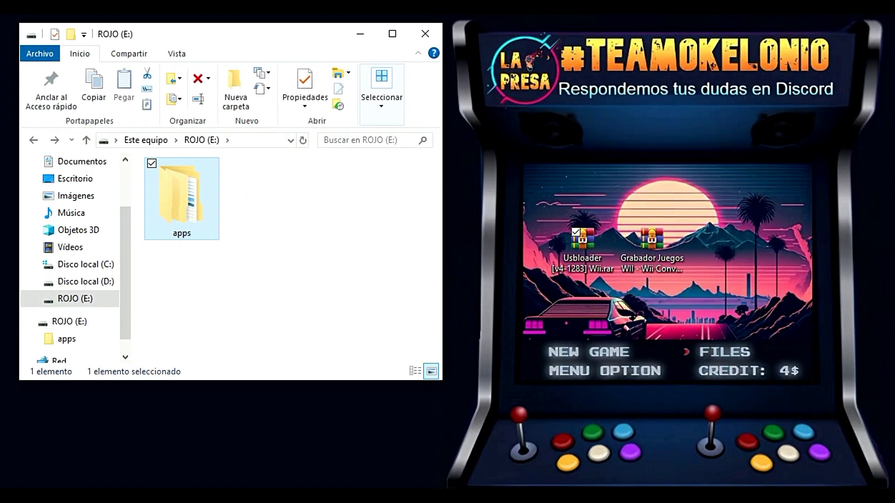
{"action": "left_click", "coordinate": [590, 252]}
{"action": "double_click", "coordinate": [590, 252]}
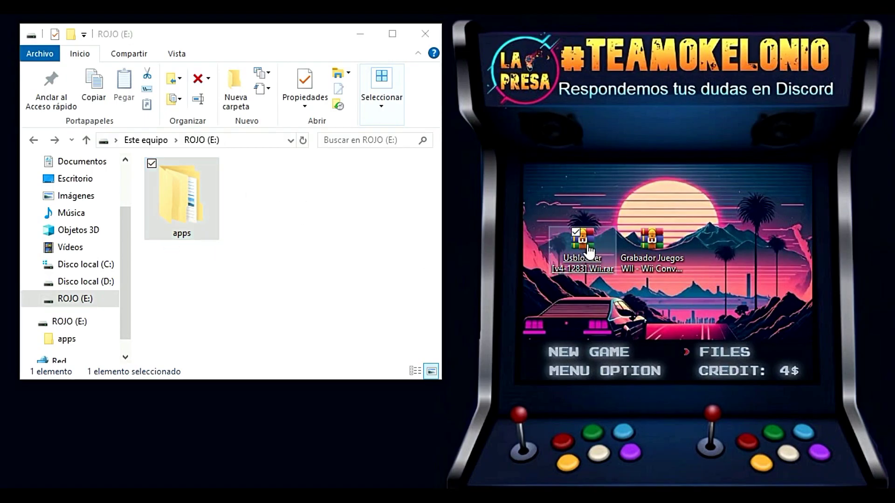
{"action": "left_click_drag", "start_coordinate": [511, 308], "coordinate": [422, 261]}
{"action": "left_click_drag", "start_coordinate": [362, 270], "coordinate": [365, 278]}
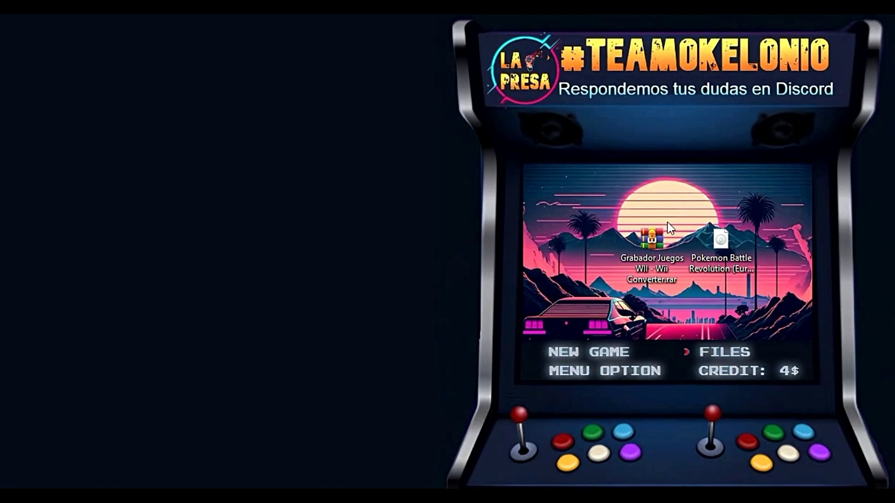
Step: Extract the Wii Converter folder from the Grabador Juegos WII - Wii Converter.rar archive to the desktop and close the archive
{"action": "left_click", "coordinate": [657, 255]}
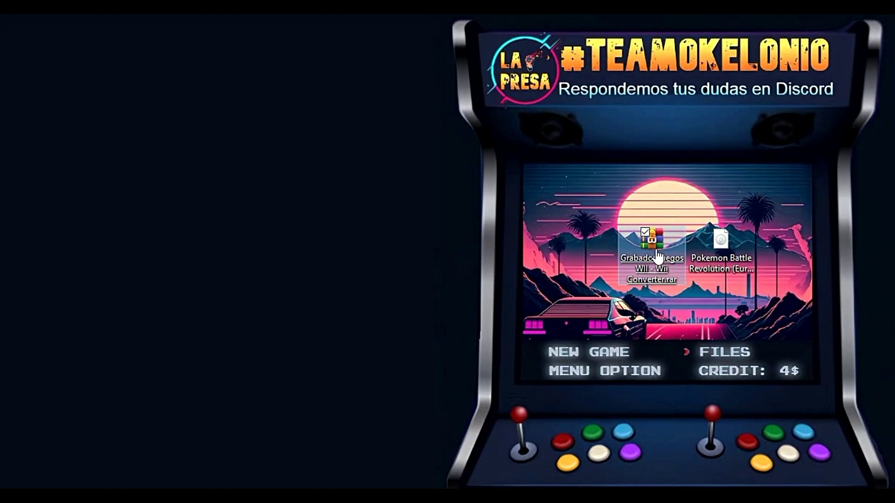
{"action": "double_click", "coordinate": [657, 255]}
{"action": "left_click", "coordinate": [552, 247]}
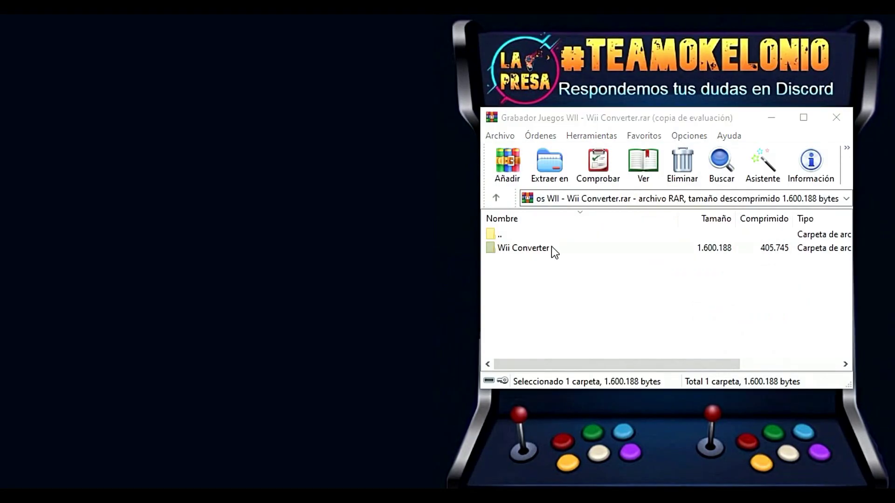
{"action": "left_click_drag", "start_coordinate": [384, 250], "coordinate": [384, 250]}
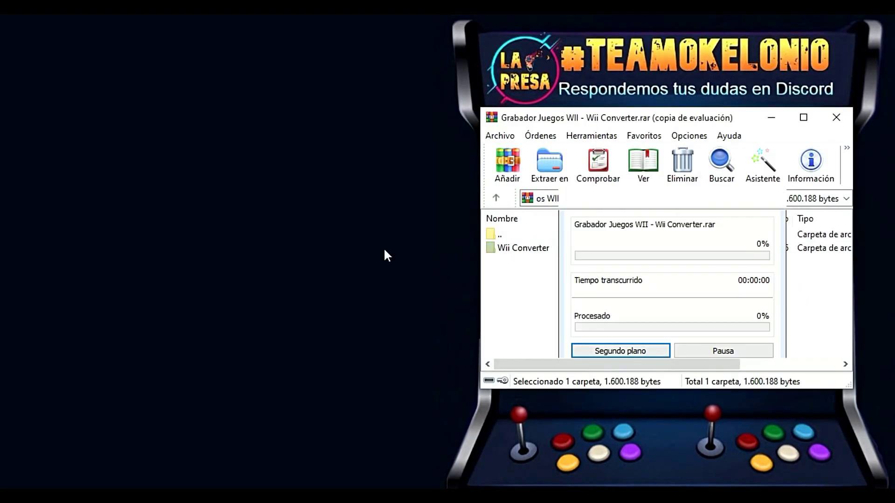
{"action": "left_click", "coordinate": [836, 118]}
Step: Launch Wii Converter GUI.exe from the extracted Wii Converter folder, close the folder, and move the program window fully into view
{"action": "double_click", "coordinate": [369, 174]}
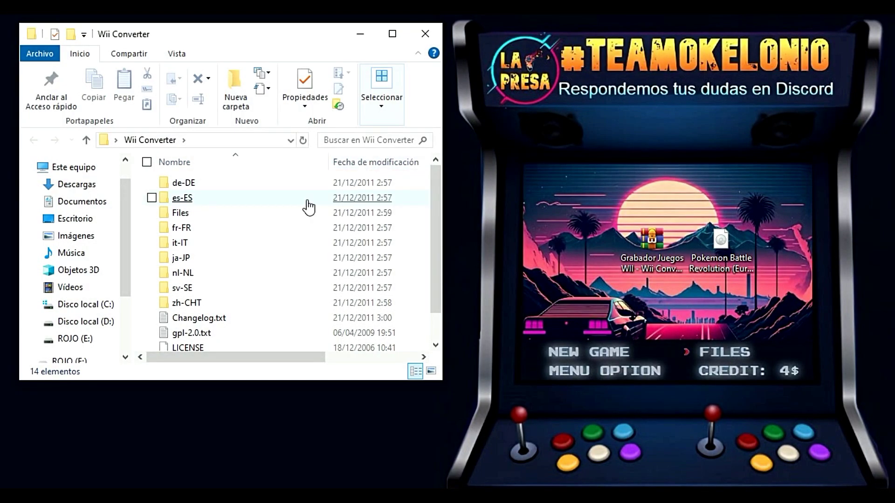
{"action": "scroll", "coordinate": [309, 205], "scroll_direction": "down", "scroll_amount": 1}
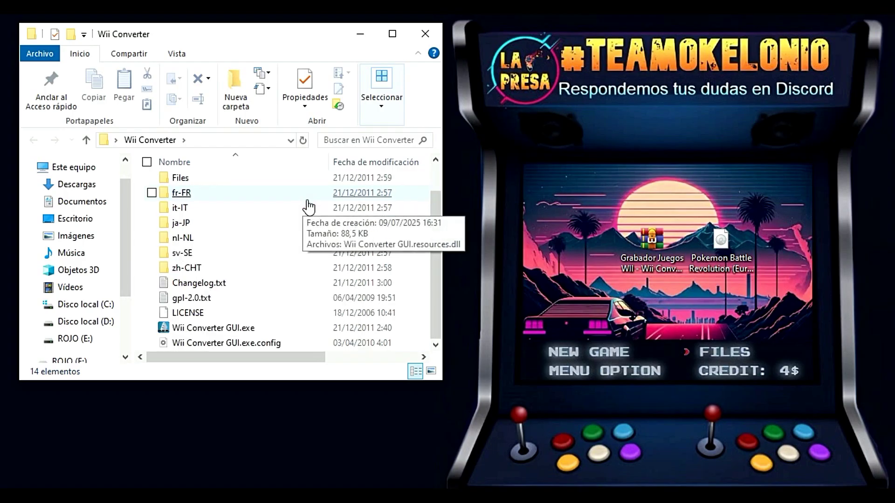
{"action": "left_click", "coordinate": [176, 332]}
{"action": "double_click", "coordinate": [176, 332]}
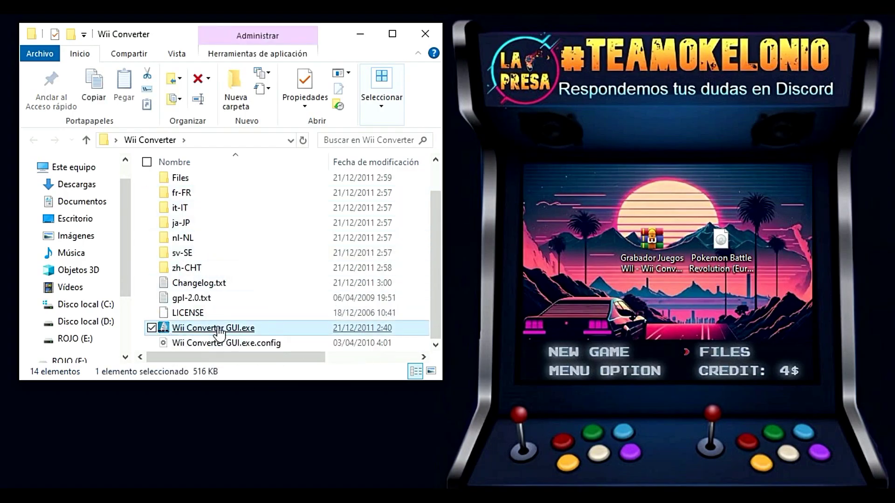
{"action": "left_click", "coordinate": [560, 322]}
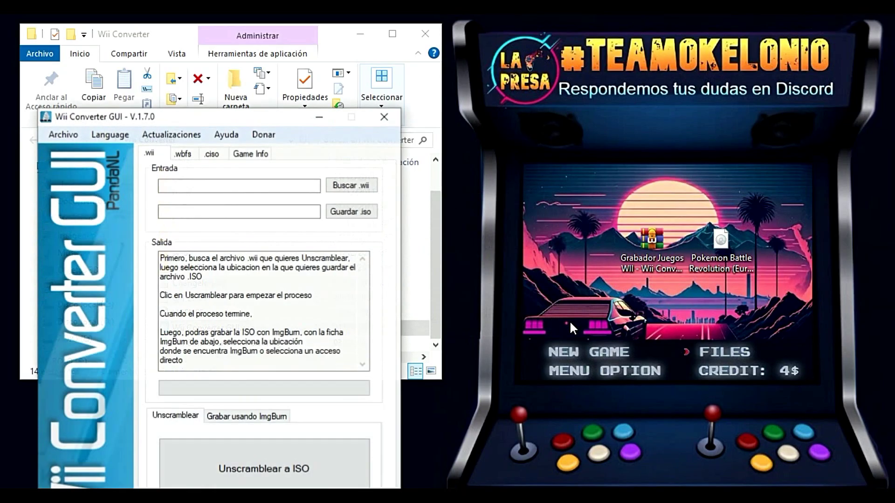
{"action": "left_click", "coordinate": [421, 252]}
{"action": "left_click", "coordinate": [425, 30]}
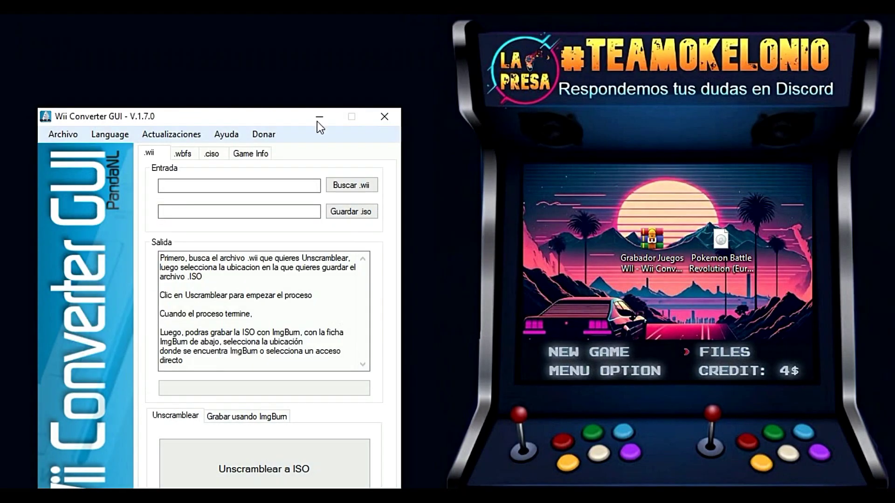
{"action": "left_click_drag", "start_coordinate": [275, 116], "coordinate": [320, 44]}
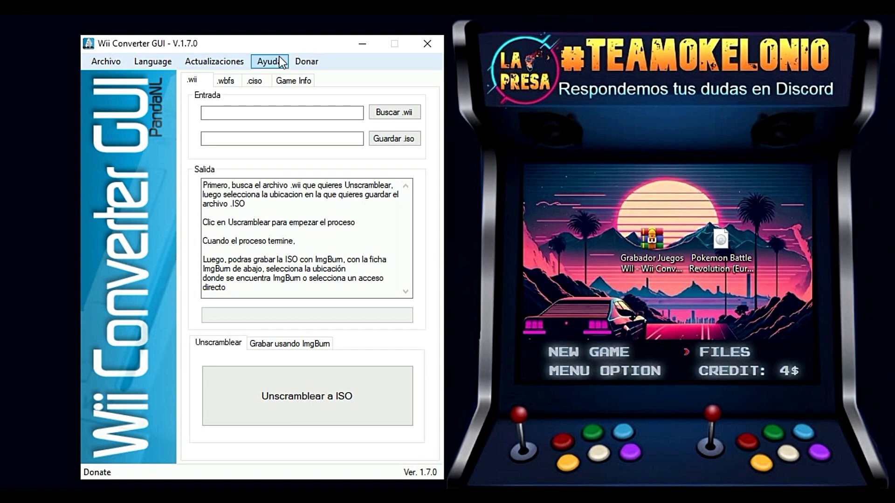
Step: Choose conversion to .wbfs and load the Pokemon Battle Revolution ISO from the desktop as the input file
{"action": "left_click", "coordinate": [231, 85]}
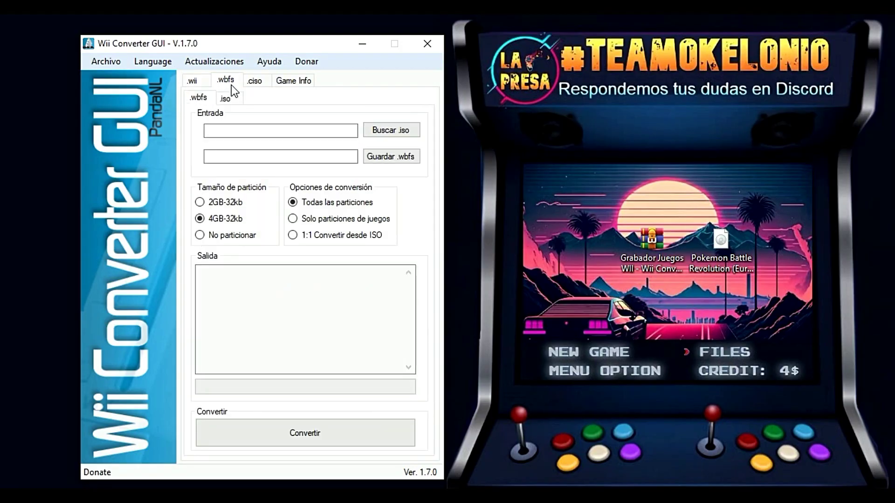
{"action": "left_click", "coordinate": [388, 133]}
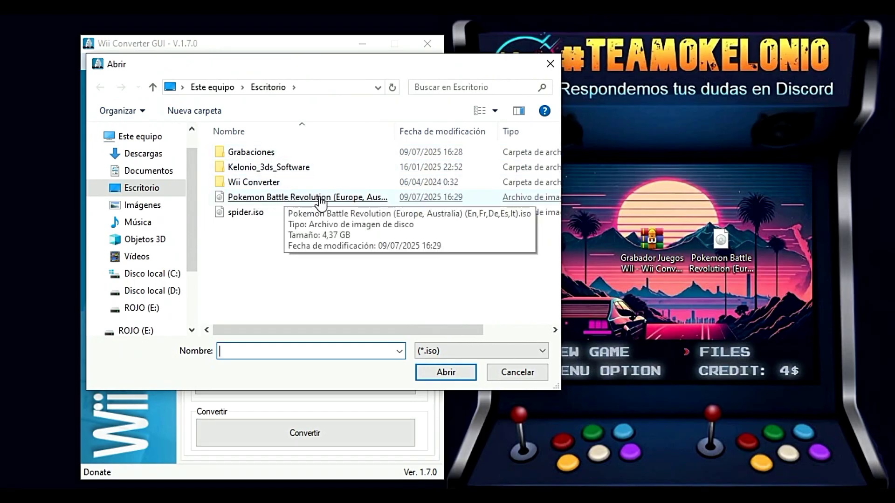
{"action": "double_click", "coordinate": [300, 206]}
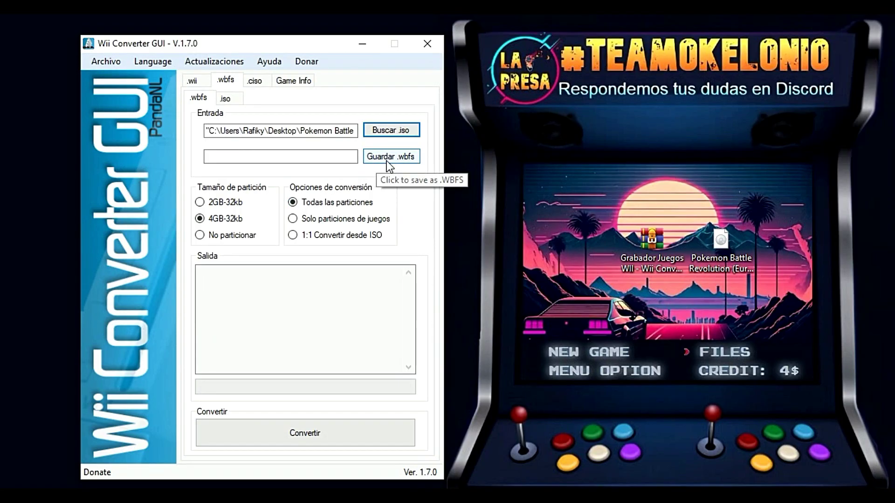
Step: Set the wbfs folder on drive ROJO (E:) as the output location and convert the game
{"action": "left_click", "coordinate": [387, 161]}
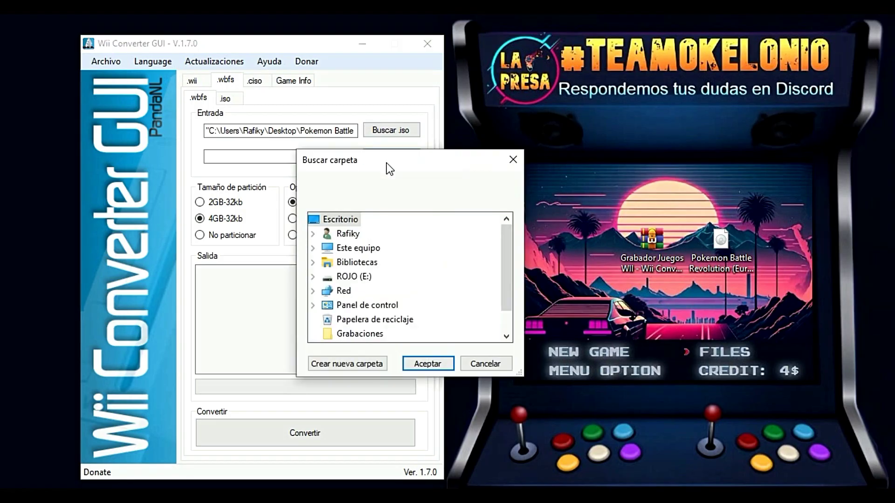
{"action": "left_click", "coordinate": [312, 278]}
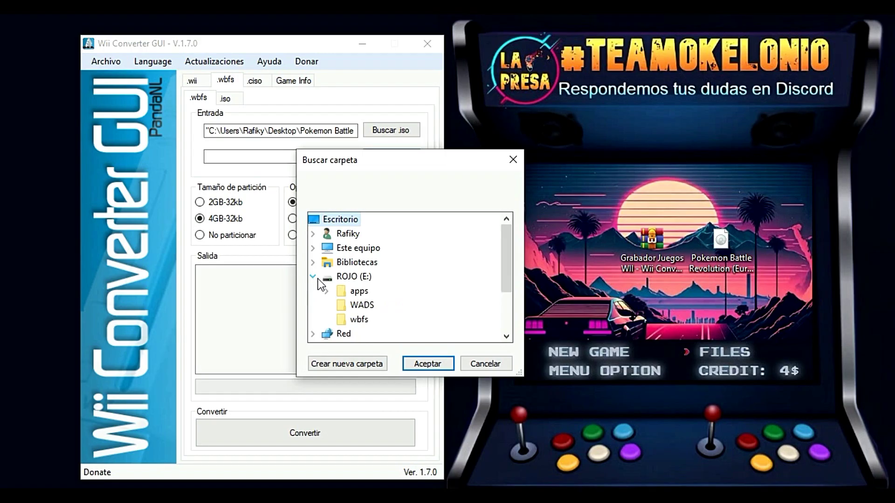
{"action": "left_click", "coordinate": [366, 320]}
{"action": "left_click", "coordinate": [423, 364]}
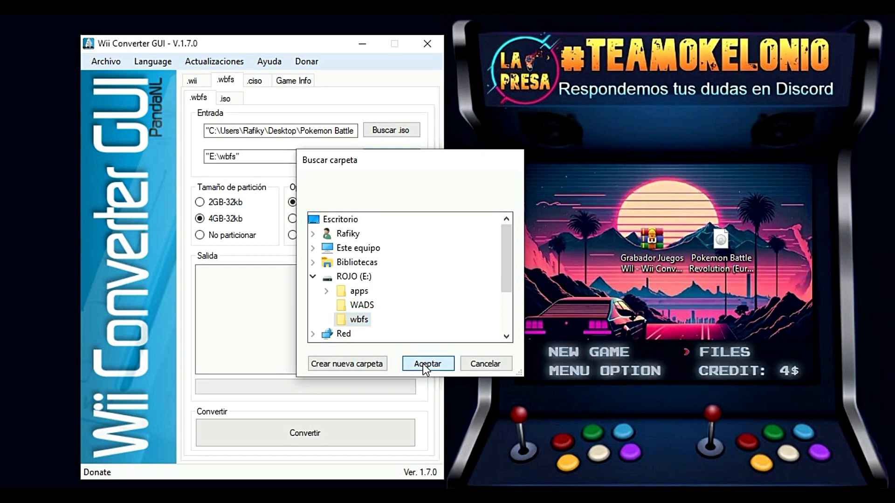
{"action": "left_click", "coordinate": [316, 432]}
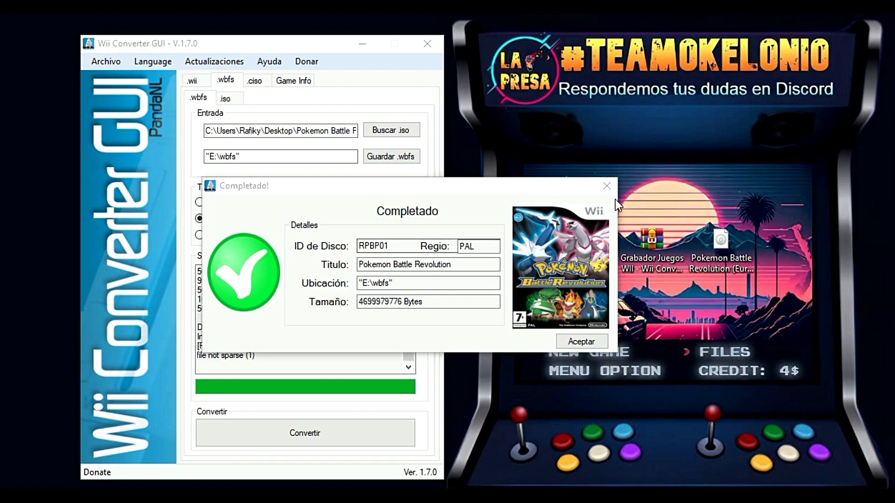
Step: Load the Pokemon Battle Revolution ISO into Game Info and retrieve the game's details and boxart
{"action": "left_click", "coordinate": [304, 82]}
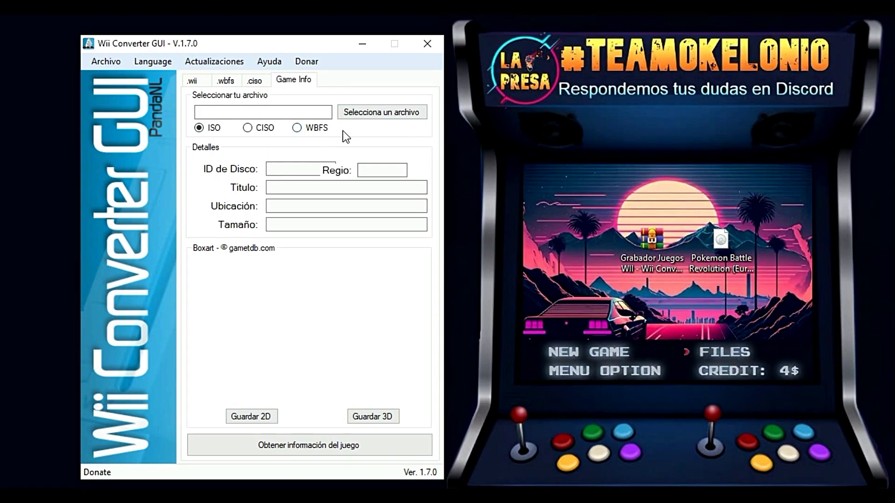
{"action": "left_click", "coordinate": [371, 113]}
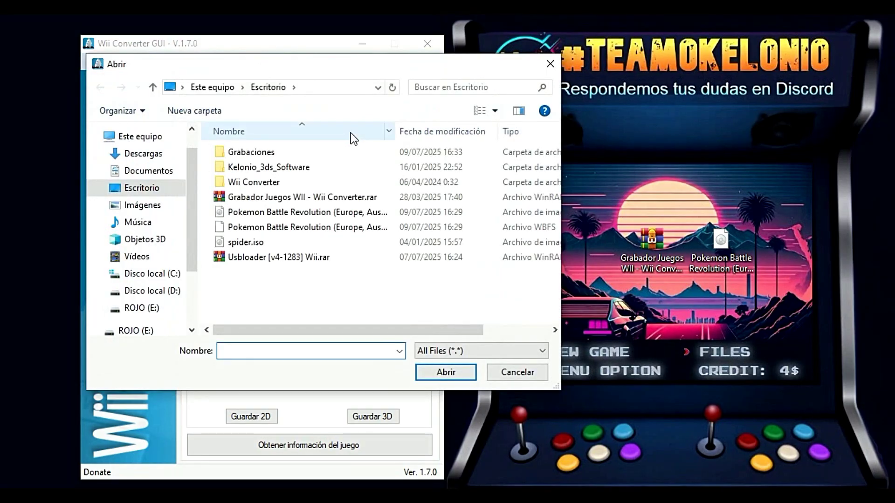
{"action": "double_click", "coordinate": [275, 214]}
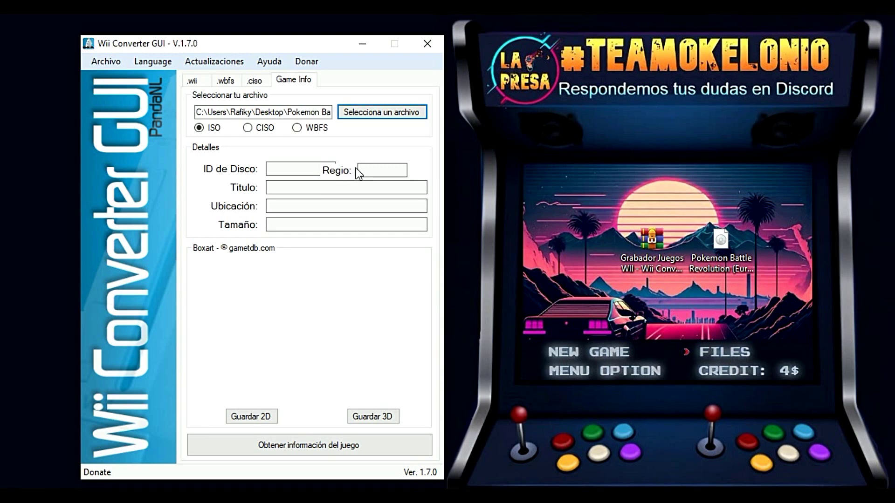
{"action": "left_click", "coordinate": [304, 449]}
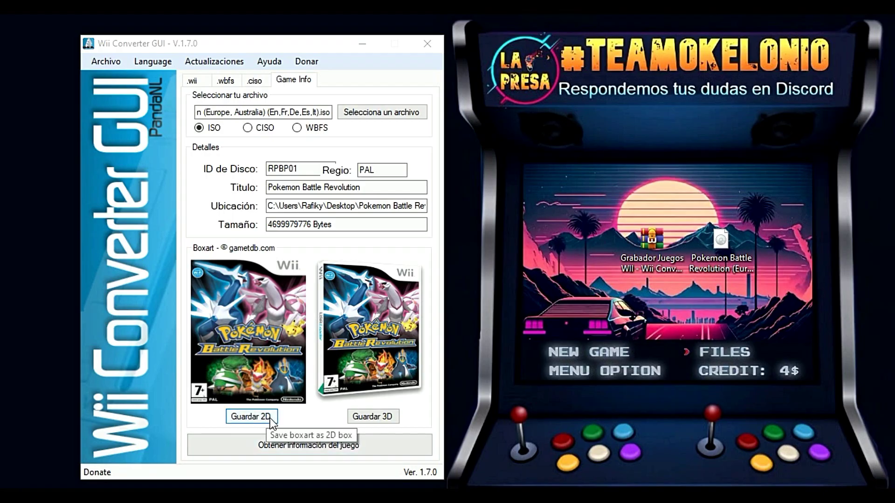
Step: Save the game's boxart to the desktop as PNG files, naming the flat cover 2D and the 3D cover 3d
{"action": "left_click", "coordinate": [252, 419]}
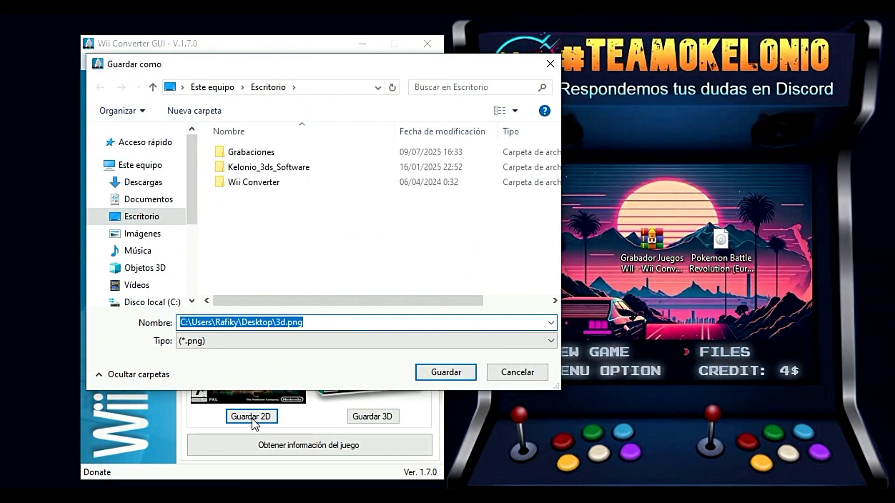
{"action": "type", "text": "2D"}
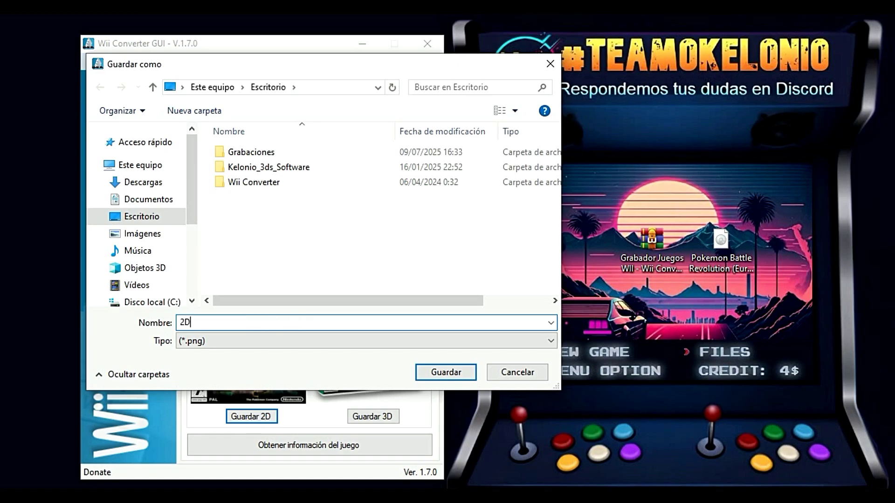
{"action": "key", "text": "Return"}
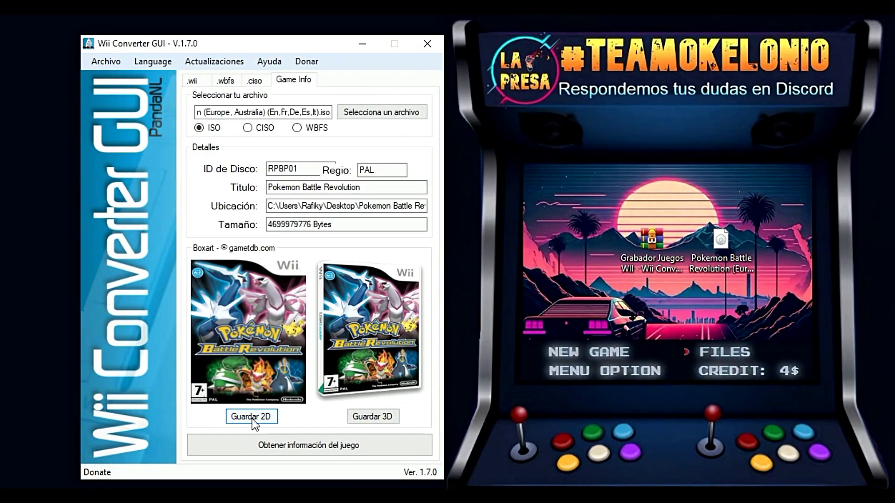
{"action": "left_click", "coordinate": [365, 417]}
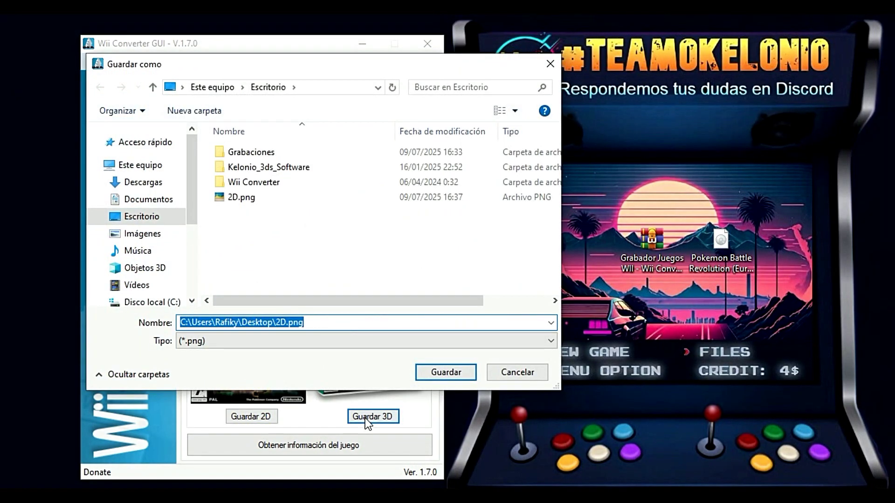
{"action": "type", "text": "3d"}
{"action": "key", "text": "Return"}
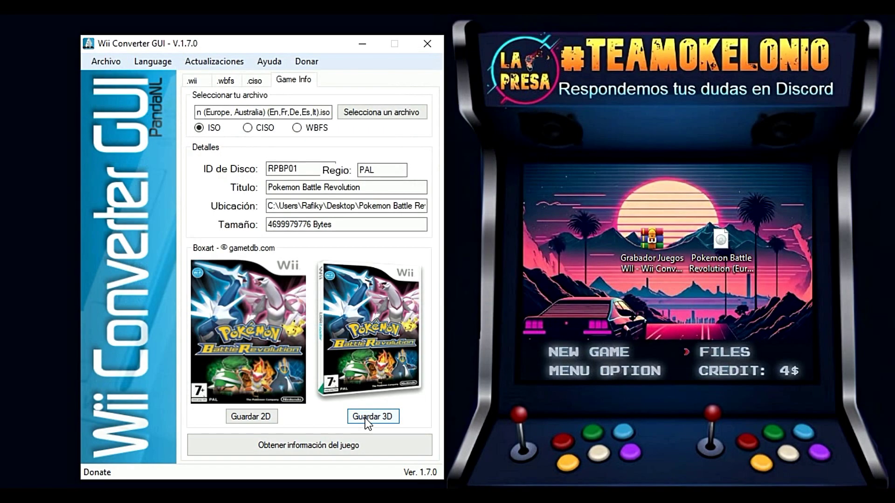
Step: View the saved 2D.png and 3d.png covers from the desktop, and close the image viewer
{"action": "left_click", "coordinate": [594, 201]}
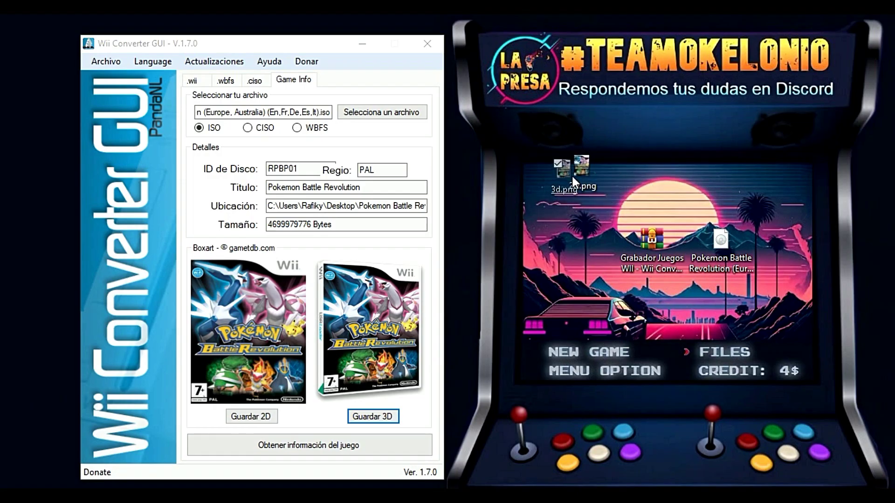
{"action": "double_click", "coordinate": [581, 172]}
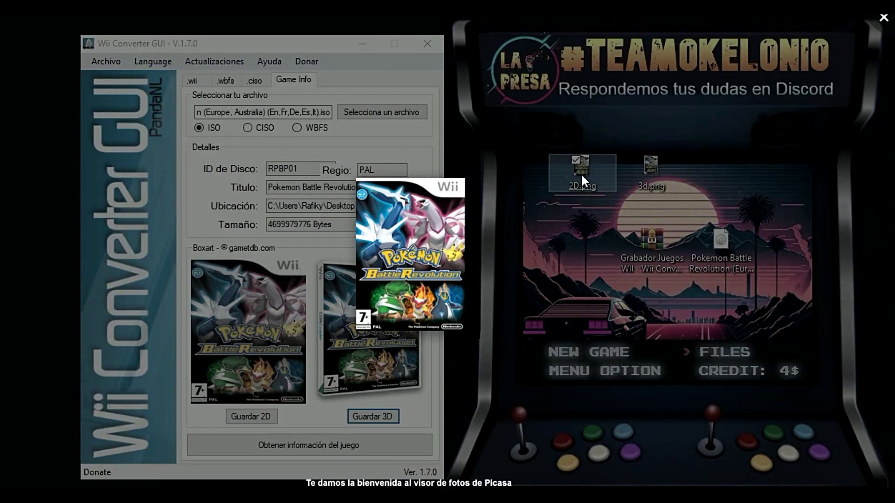
{"action": "left_click", "coordinate": [646, 161]}
{"action": "left_click", "coordinate": [647, 174]}
{"action": "double_click", "coordinate": [648, 175]}
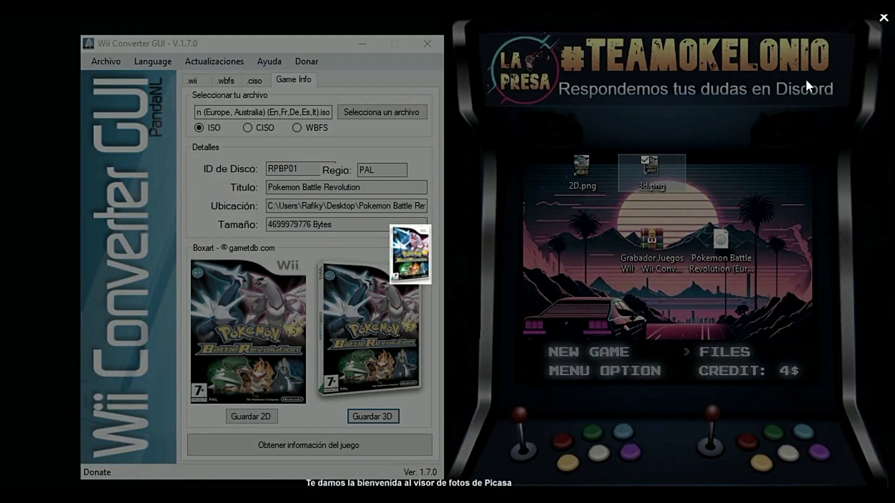
{"action": "left_click", "coordinate": [886, 28]}
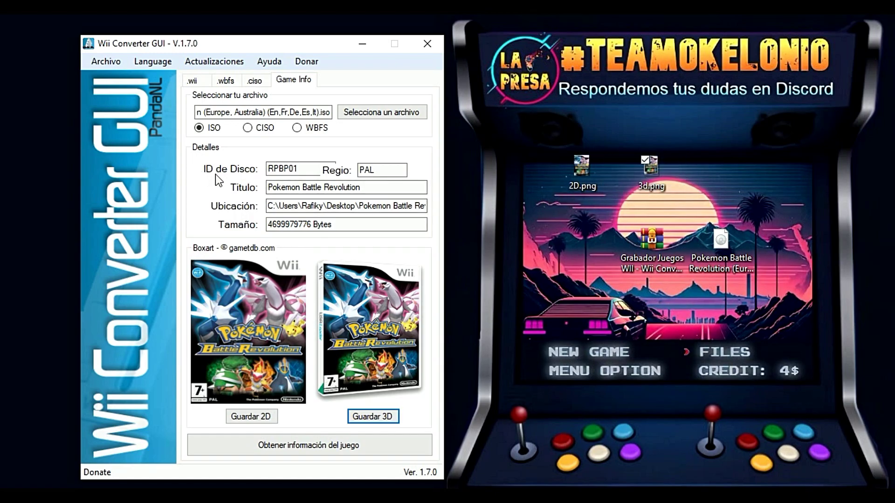
Step: Copy the game's disc ID RPBP01 and rename 2D.png on the desktop to RPBP01.png
{"action": "left_click", "coordinate": [295, 169]}
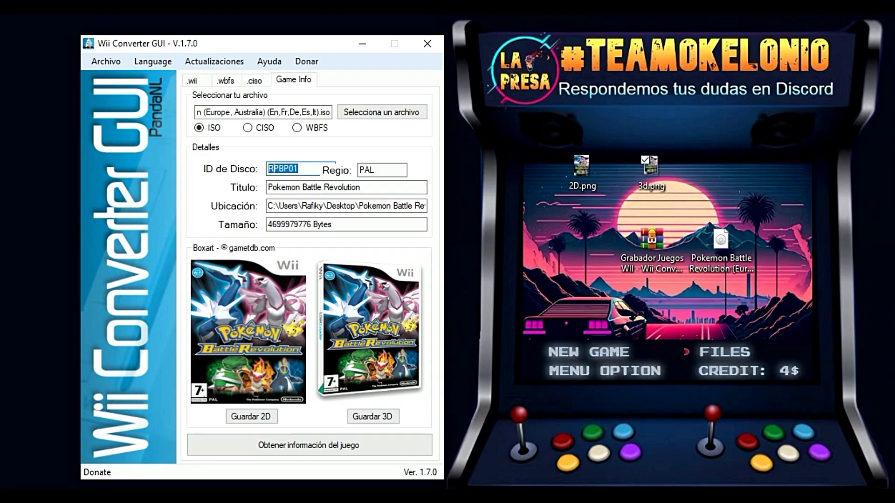
{"action": "right_click", "coordinate": [285, 170]}
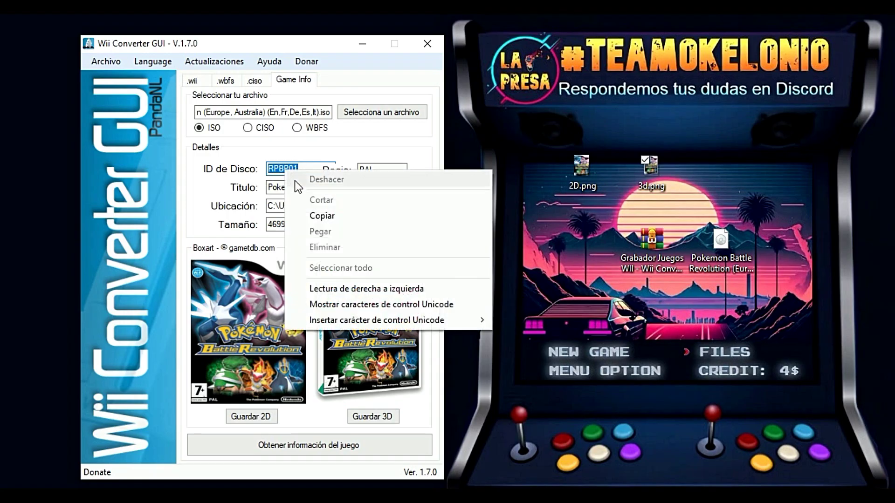
{"action": "left_click", "coordinate": [310, 211]}
{"action": "right_click", "coordinate": [559, 187]}
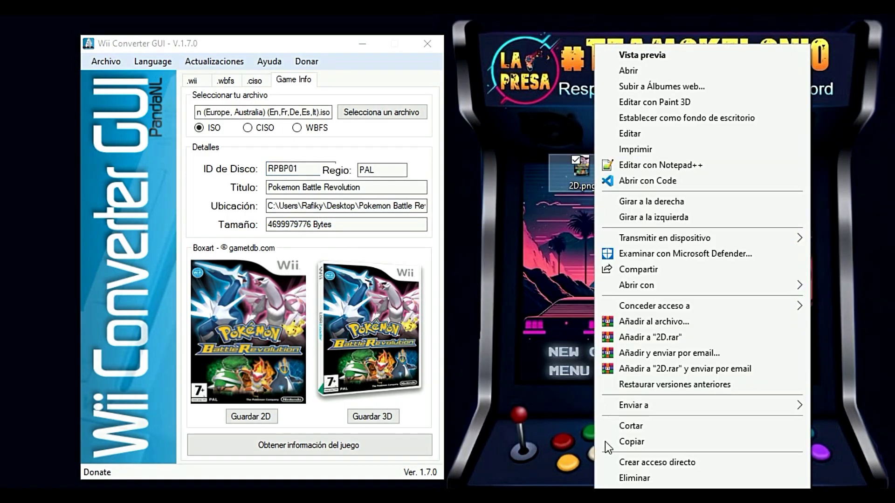
{"action": "key", "text": "m"}
{"action": "type", "text": "RPBP01"}
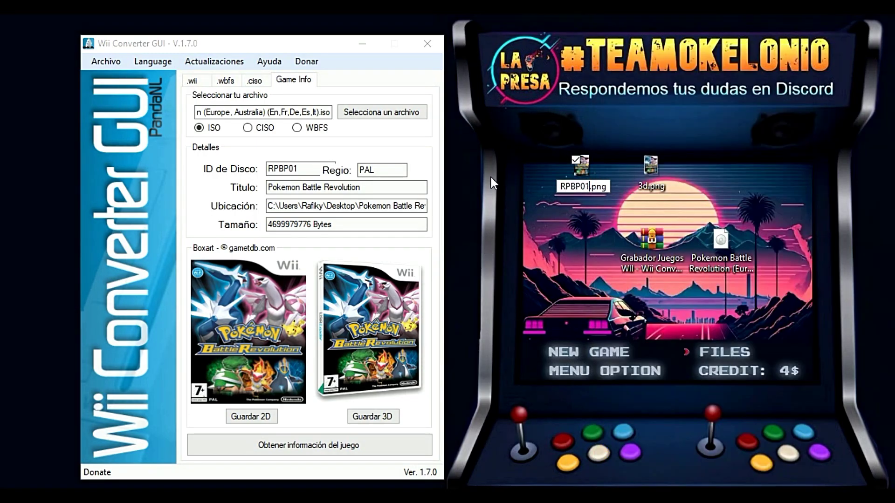
{"action": "left_click", "coordinate": [503, 184]}
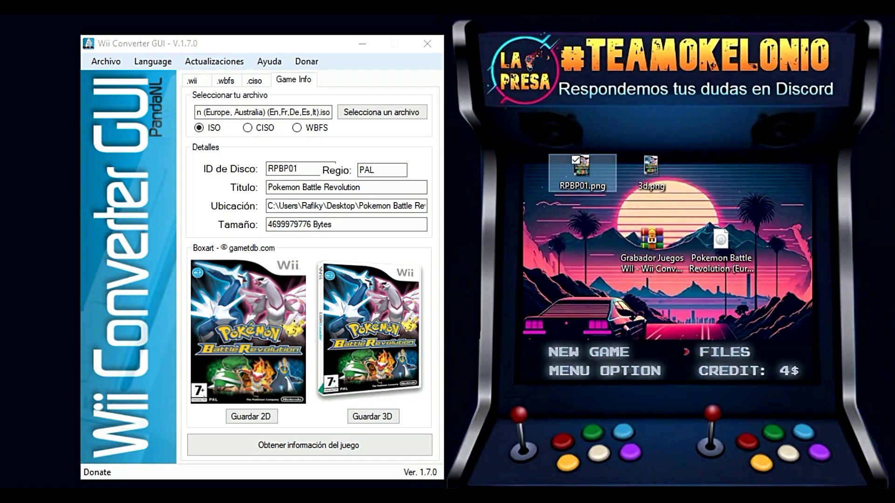
Step: Copy RPBP01.png from the desktop into the apps/usbloader_gx/images/2D folder on drive ROJO (E:)
{"action": "key", "text": "super+e"}
{"action": "scroll", "coordinate": [77, 326], "scroll_direction": "down", "scroll_amount": 1}
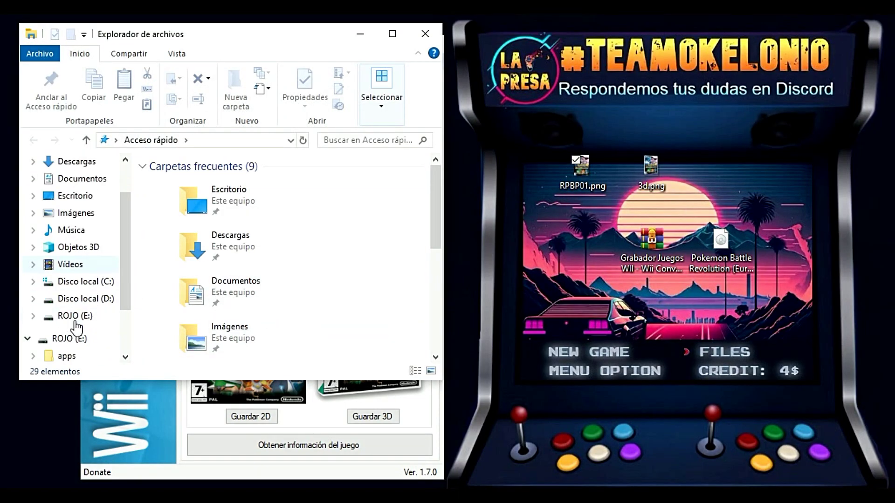
{"action": "left_click", "coordinate": [74, 317]}
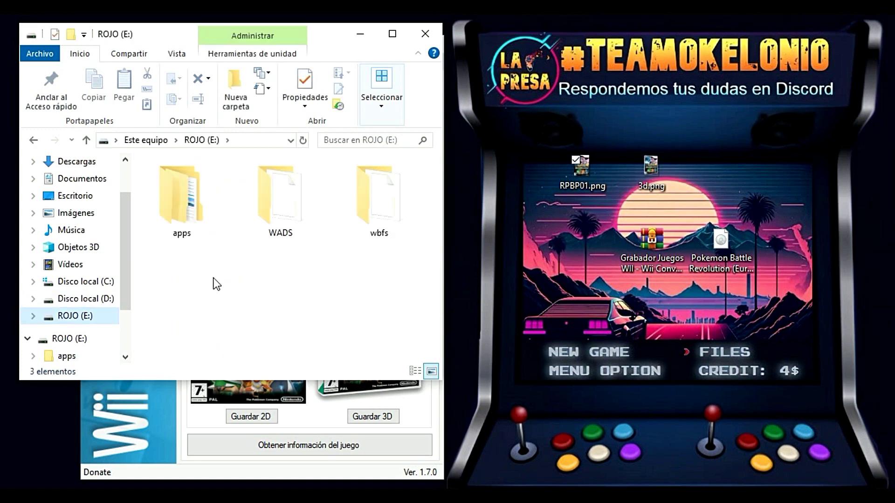
{"action": "double_click", "coordinate": [184, 203]}
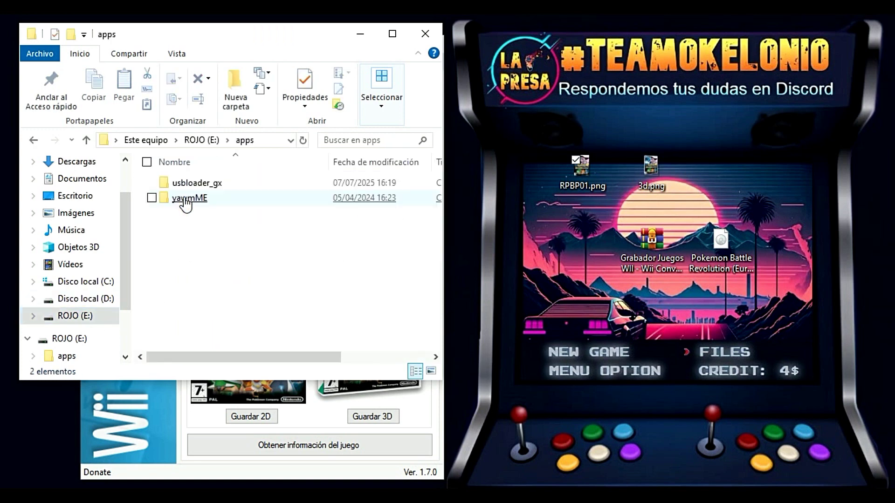
{"action": "double_click", "coordinate": [209, 186]}
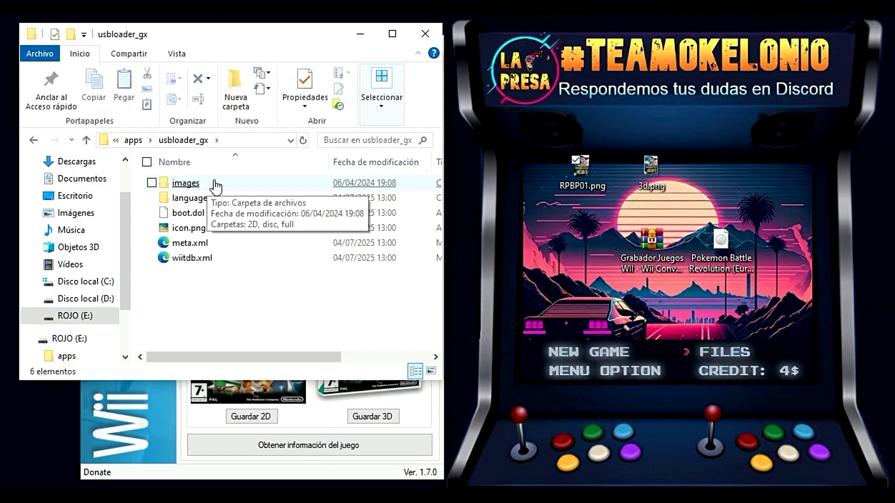
{"action": "double_click", "coordinate": [216, 187]}
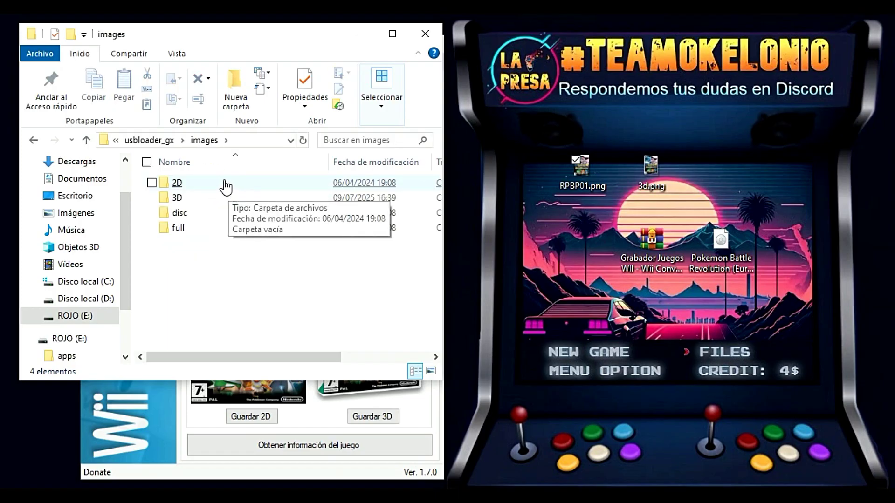
{"action": "double_click", "coordinate": [226, 186]}
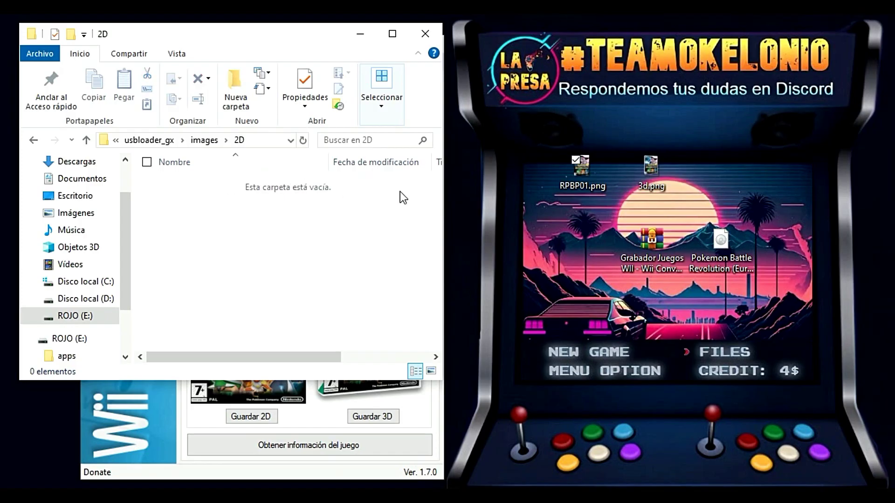
{"action": "left_click_drag", "start_coordinate": [581, 167], "coordinate": [275, 220]}
Step: Copy 3d.png from the desktop into the images/3D folder of usbloader_gx and rename the copy RPBP01.png
{"action": "key", "text": "alt+Up"}
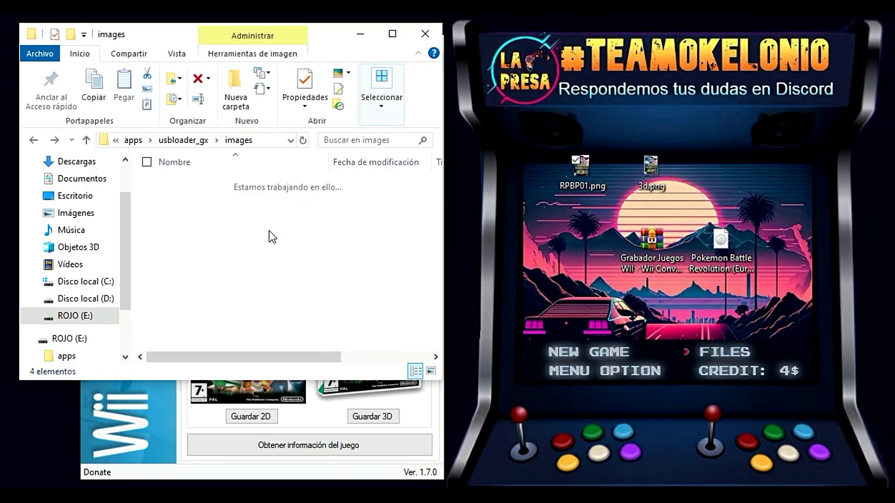
{"action": "double_click", "coordinate": [186, 198]}
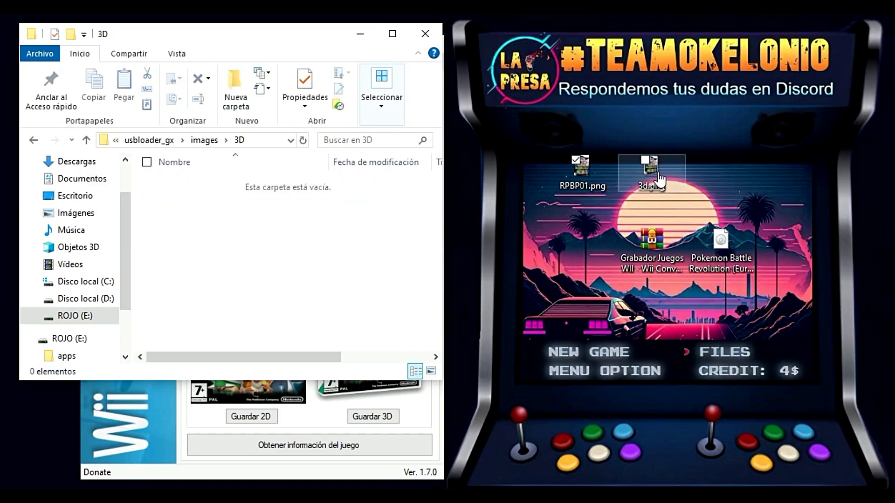
{"action": "left_click_drag", "start_coordinate": [651, 178], "coordinate": [288, 241]}
{"action": "right_click", "coordinate": [197, 185]}
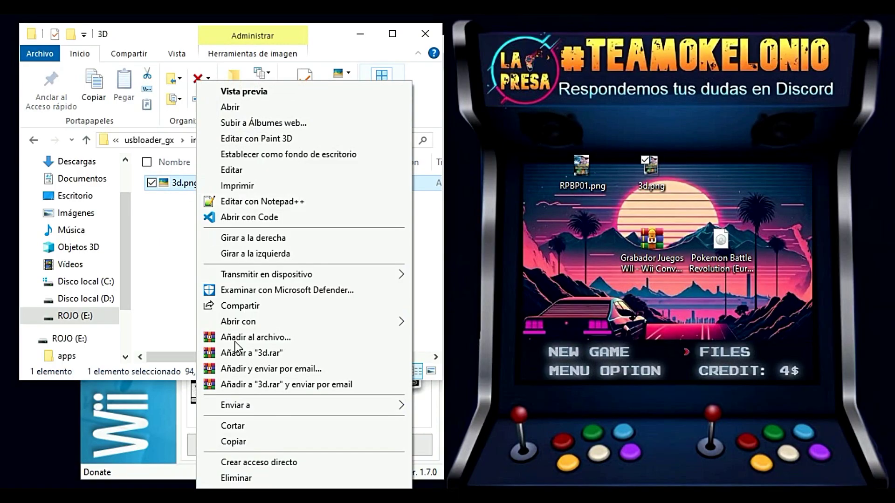
{"action": "left_click", "coordinate": [237, 494]}
{"action": "type", "text": "RPBP01"}
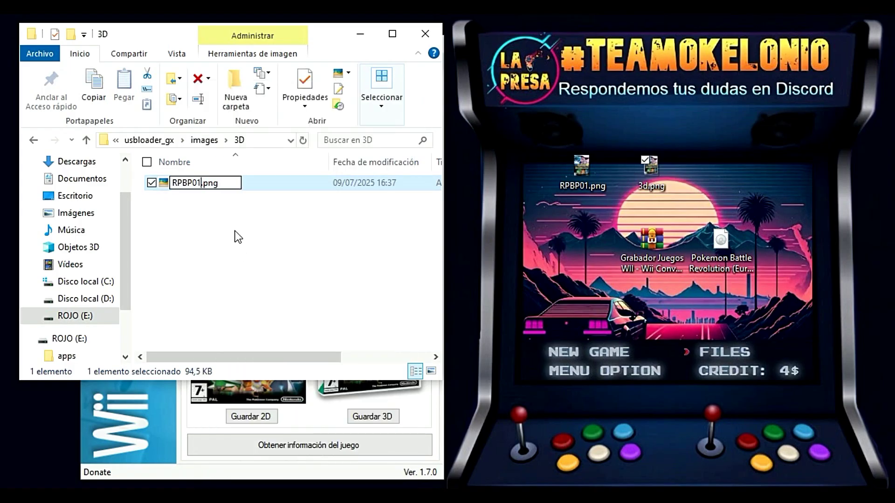
{"action": "left_click", "coordinate": [237, 236]}
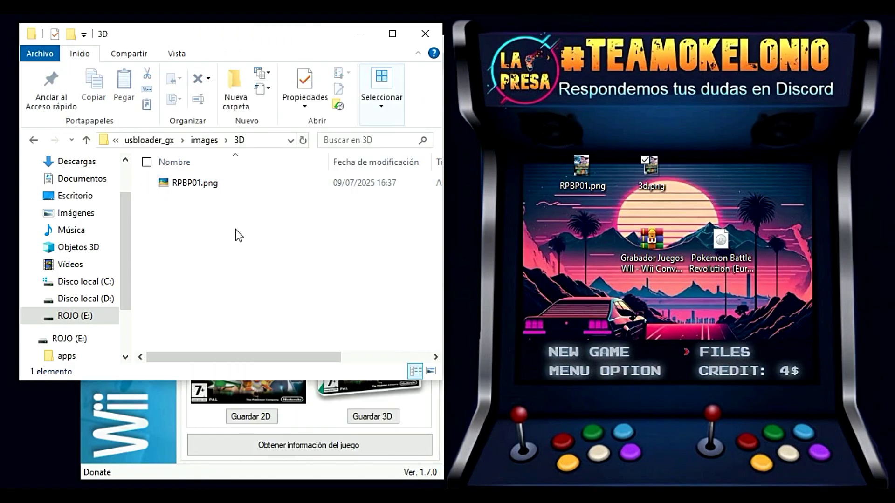
Step: Return to the root of drive ROJO (E:) and open the wbfs folder to check its contents
{"action": "key", "text": "alt+Left"}
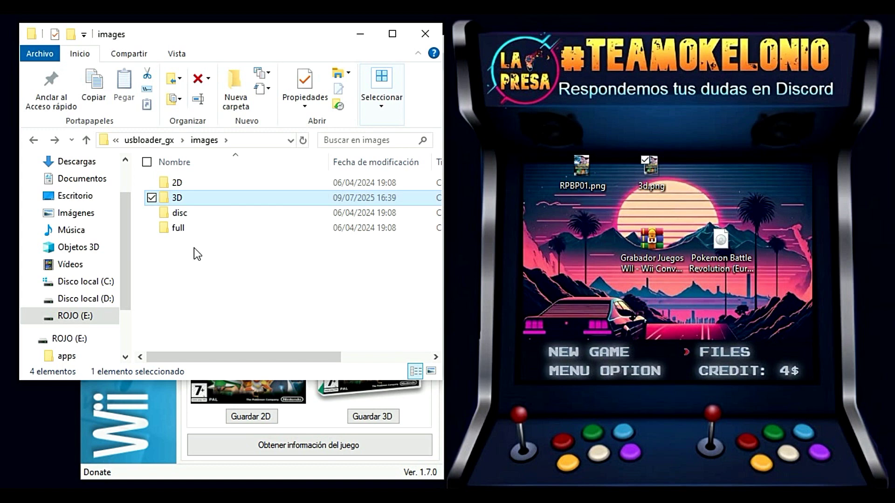
{"action": "key", "text": "alt+Up"}
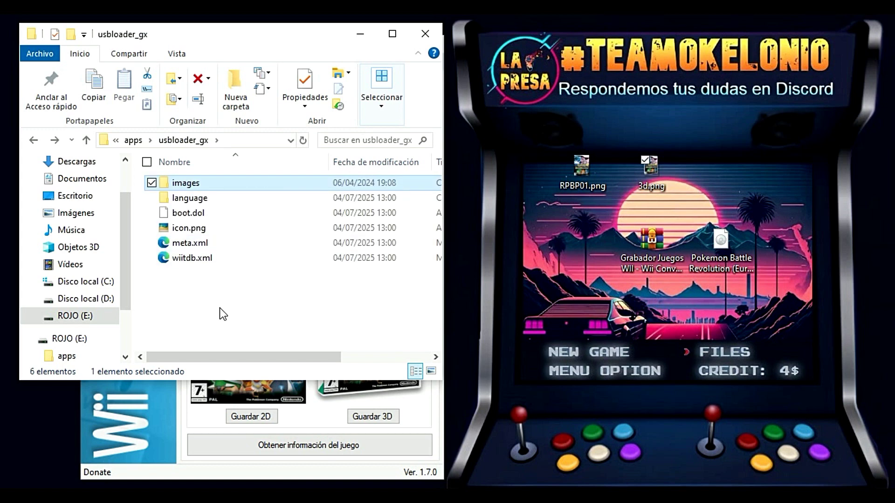
{"action": "key", "text": "alt+Up"}
{"action": "key", "text": "alt+Up"}
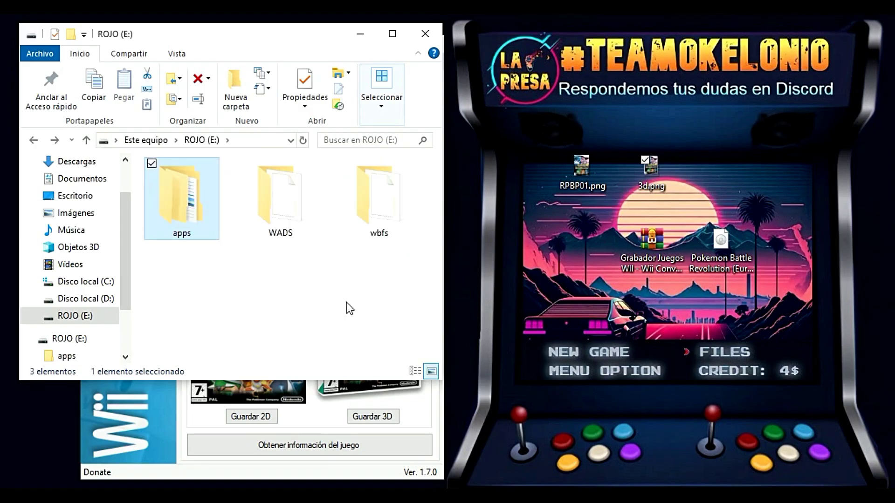
{"action": "left_click", "coordinate": [390, 203]}
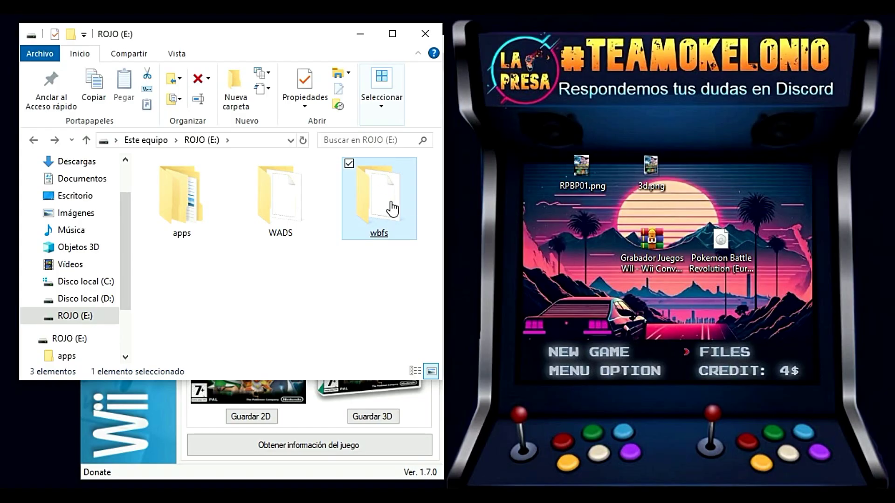
{"action": "double_click", "coordinate": [391, 208]}
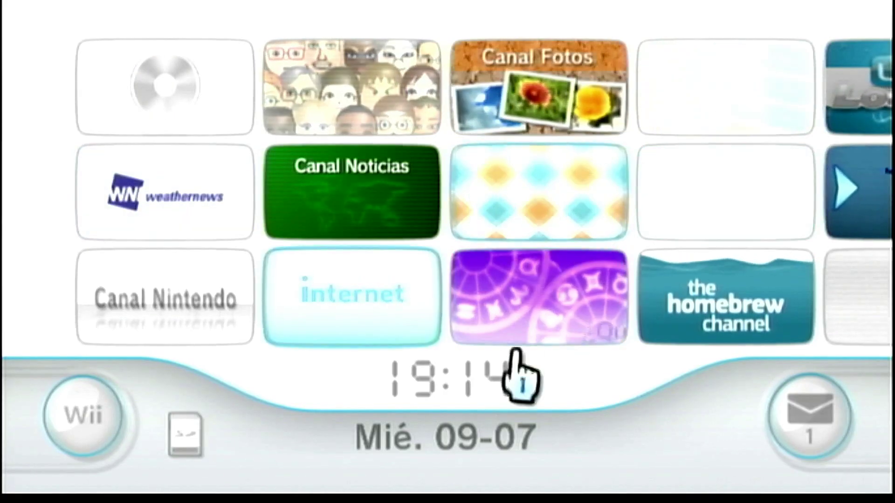
Step: Switch to the Wii, start the Homebrew Channel and select Dispositivo USB as the device in its options
{"action": "left_click", "coordinate": [783, 329]}
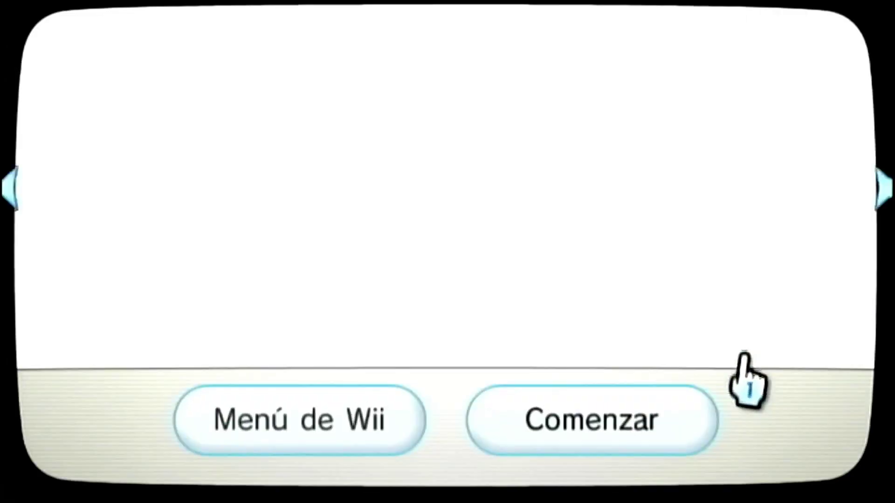
{"action": "left_click", "coordinate": [707, 409]}
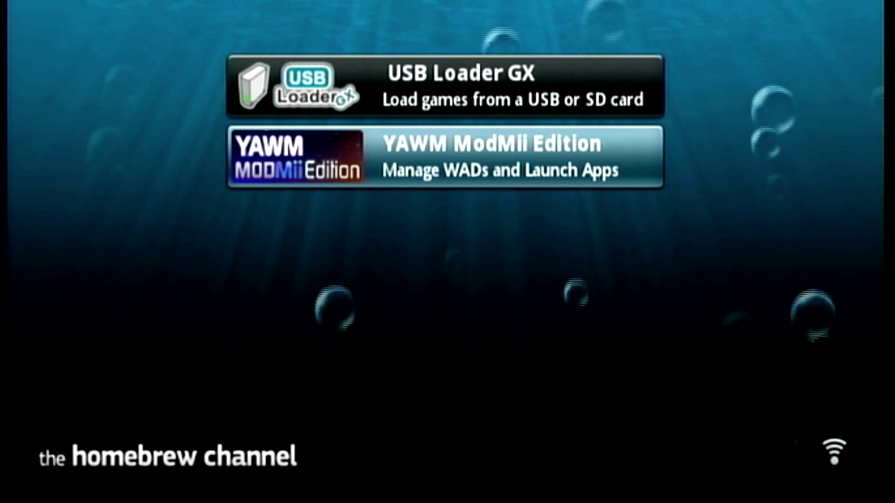
{"action": "key", "text": "1"}
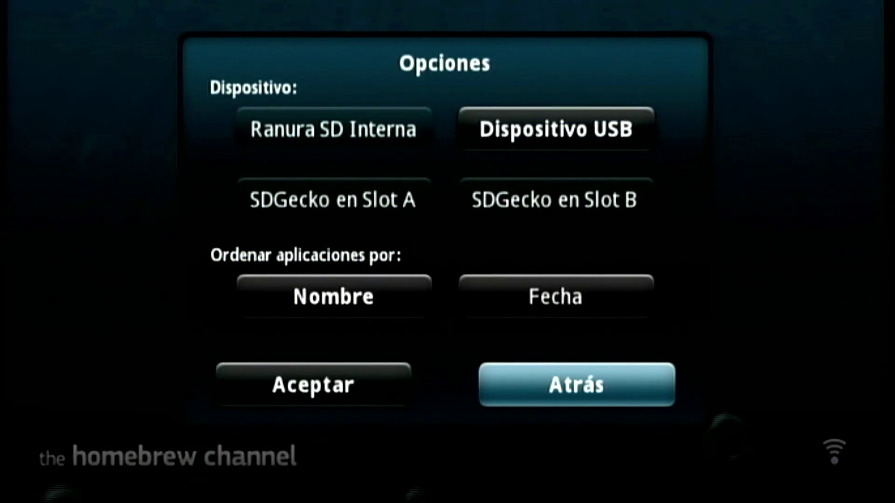
{"action": "key", "text": "Up"}
{"action": "key", "text": "Up"}
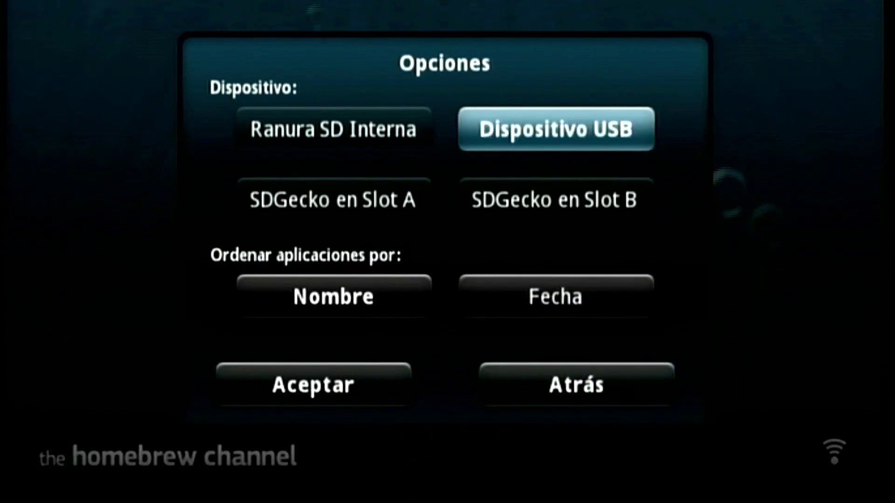